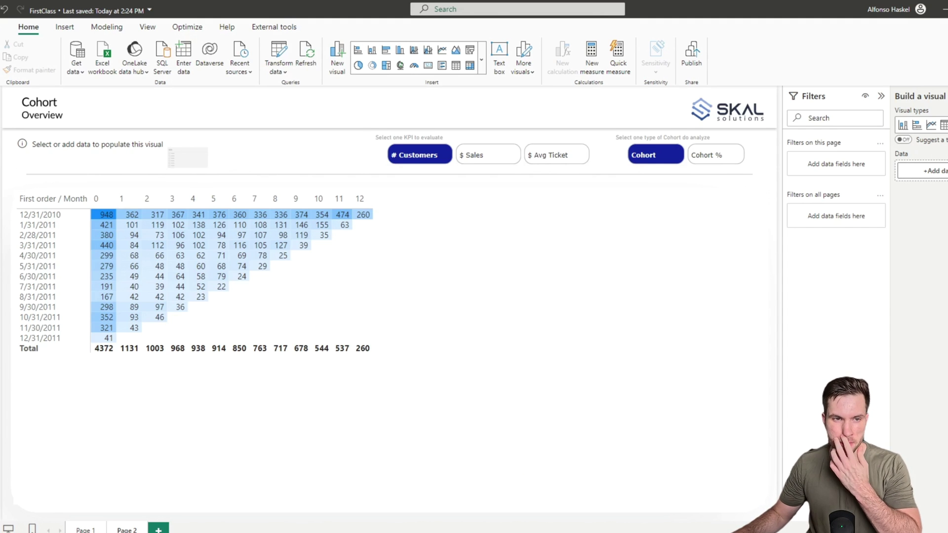
- Turn the empty placeholder into a slicer on dCalendar Month/Year
{"action": "left_click", "coordinate": [180, 158]}
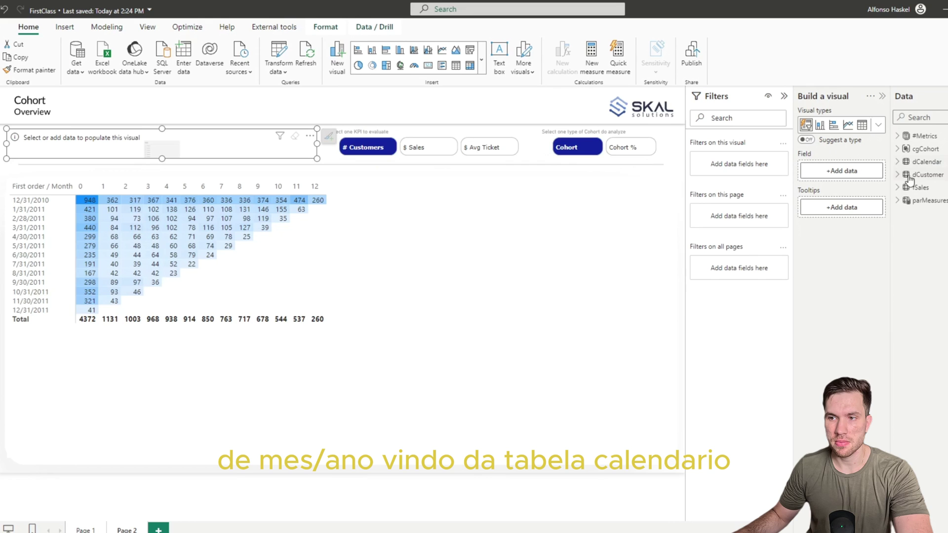
{"action": "left_click", "coordinate": [897, 161]}
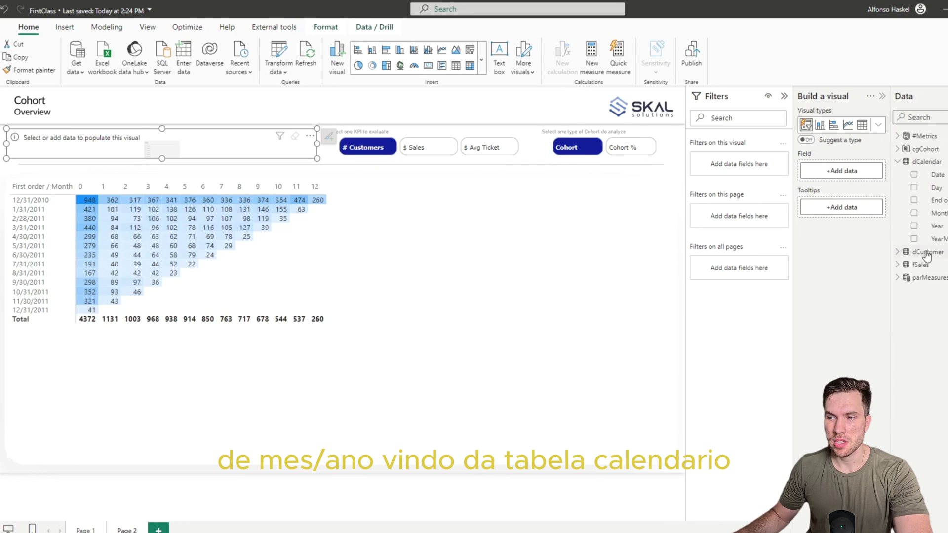
{"action": "left_click_drag", "start_coordinate": [936, 213], "coordinate": [840, 172]}
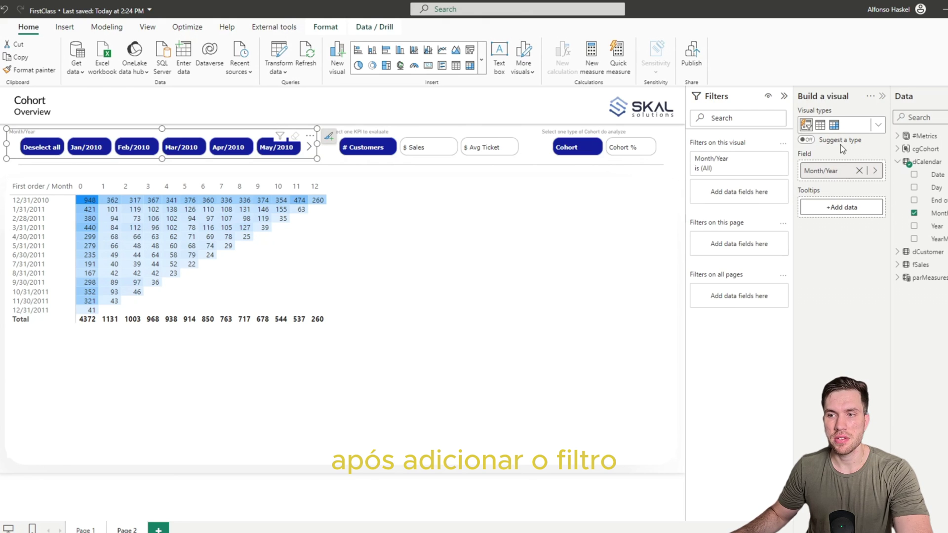
{"action": "left_click", "coordinate": [897, 162]}
- Filter the slicer on $ Sales 'is not blank' so it starts at Dec/2010
{"action": "left_click", "coordinate": [897, 135]}
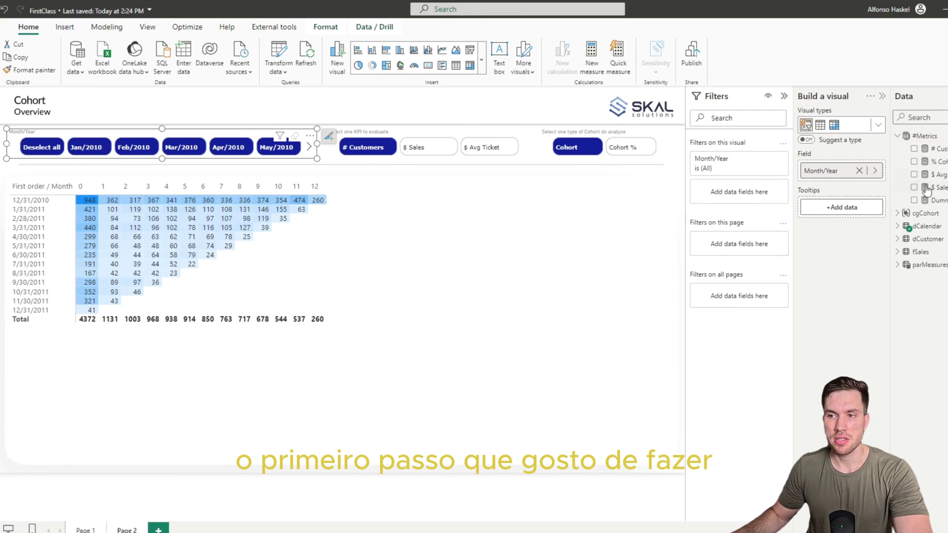
{"action": "left_click_drag", "start_coordinate": [869, 188], "coordinate": [742, 194]}
{"action": "left_click", "coordinate": [739, 198]}
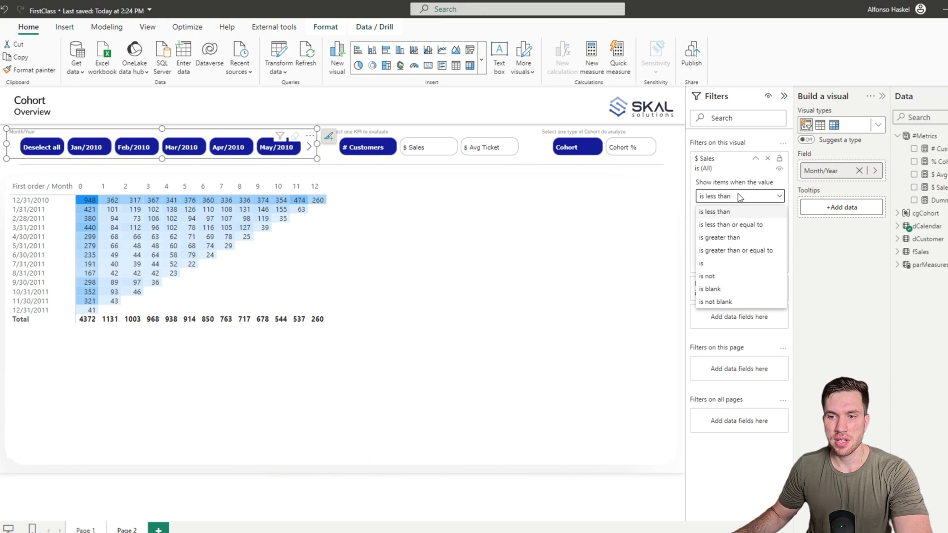
{"action": "left_click", "coordinate": [720, 301]}
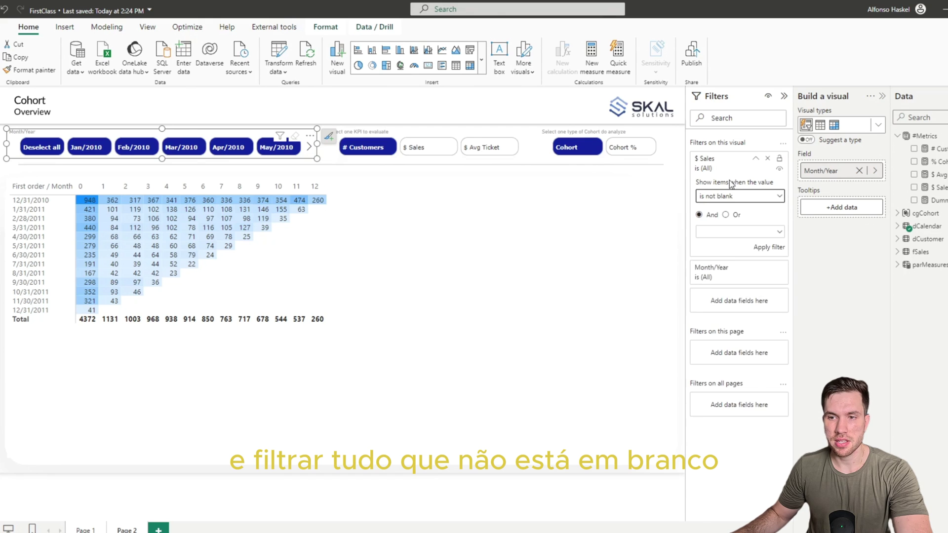
{"action": "left_click", "coordinate": [766, 247]}
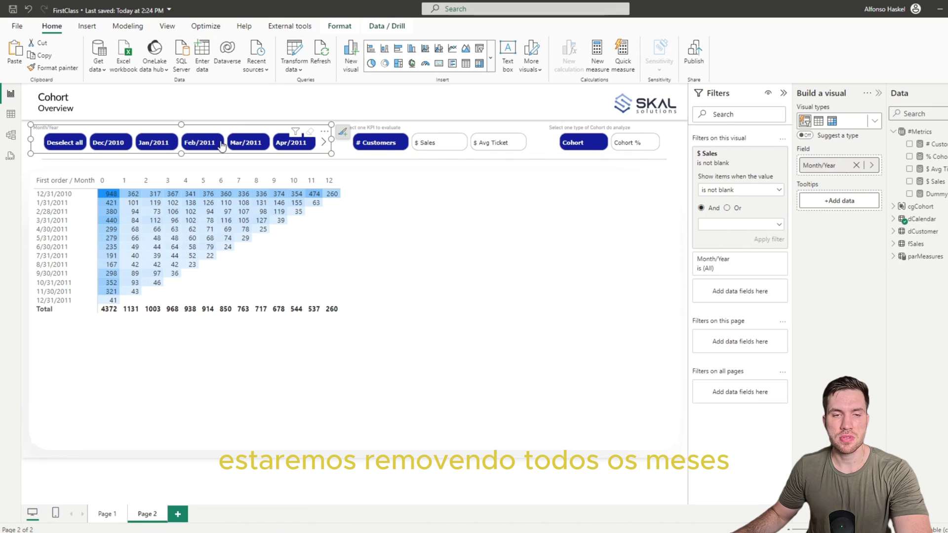
- Deselect Dec/2010 in the slicer and check the 12/31/2010 cohort row in the matrix
{"action": "left_click", "coordinate": [239, 109]}
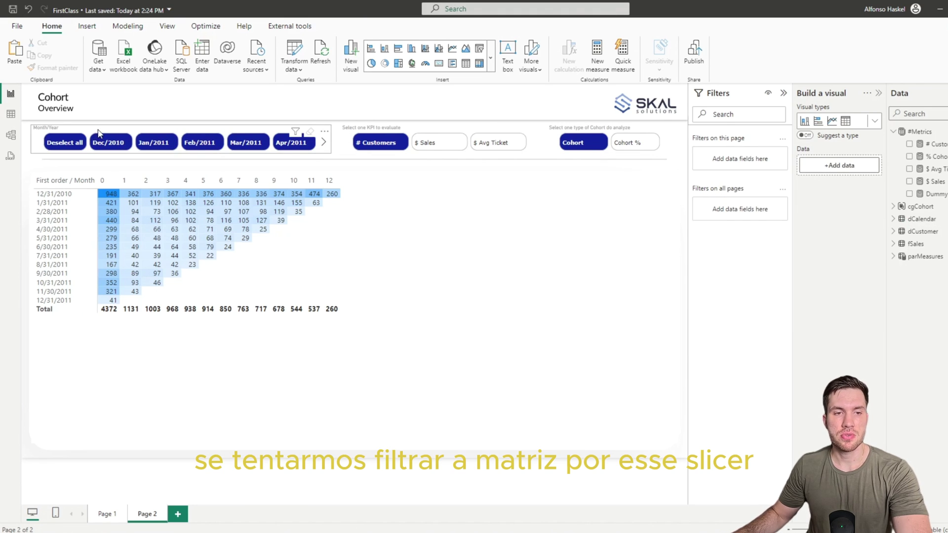
{"action": "left_click", "coordinate": [360, 225]}
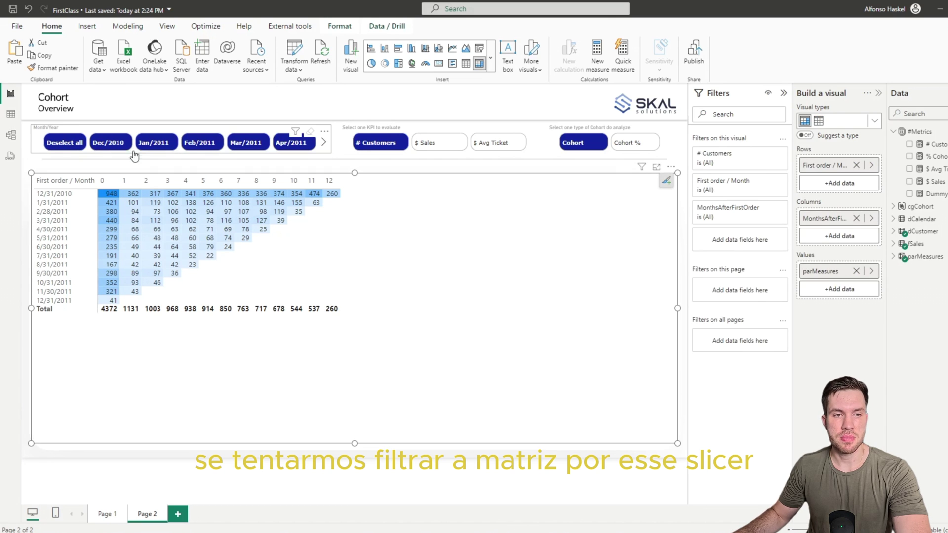
{"action": "left_click", "coordinate": [77, 133]}
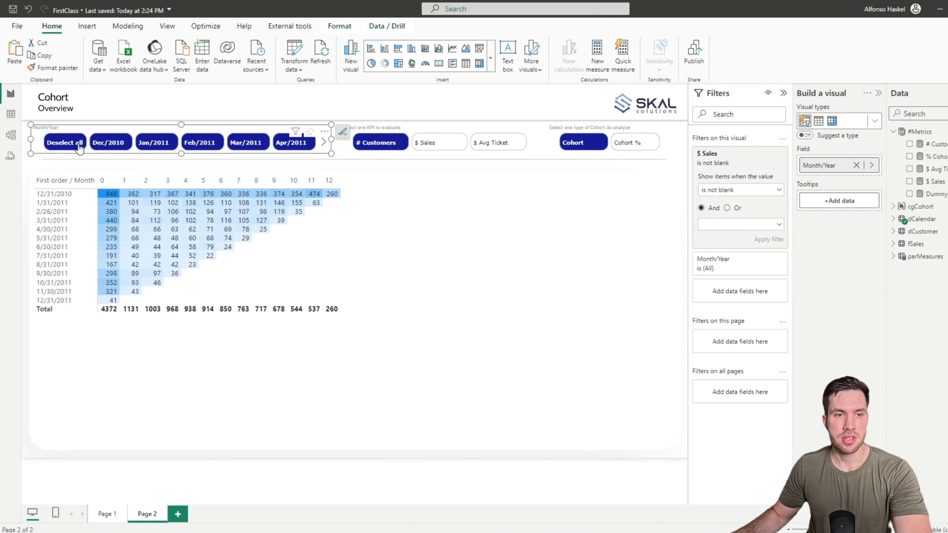
{"action": "left_click", "coordinate": [110, 143]}
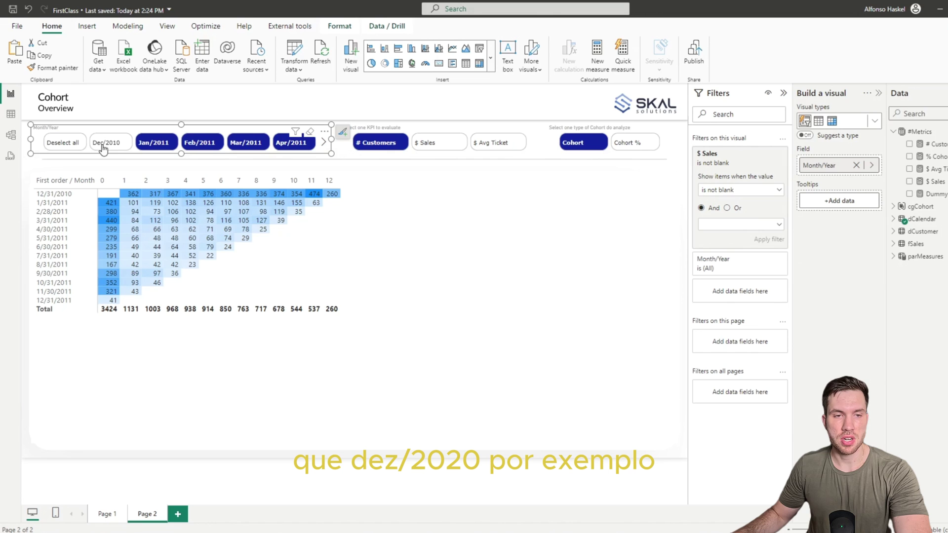
{"action": "left_click", "coordinate": [118, 146]}
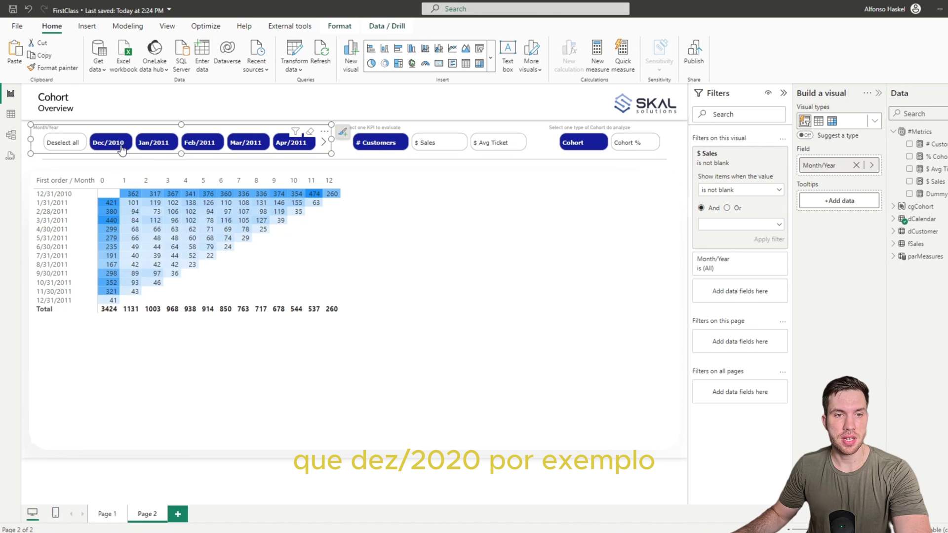
{"action": "left_click", "coordinate": [121, 146]}
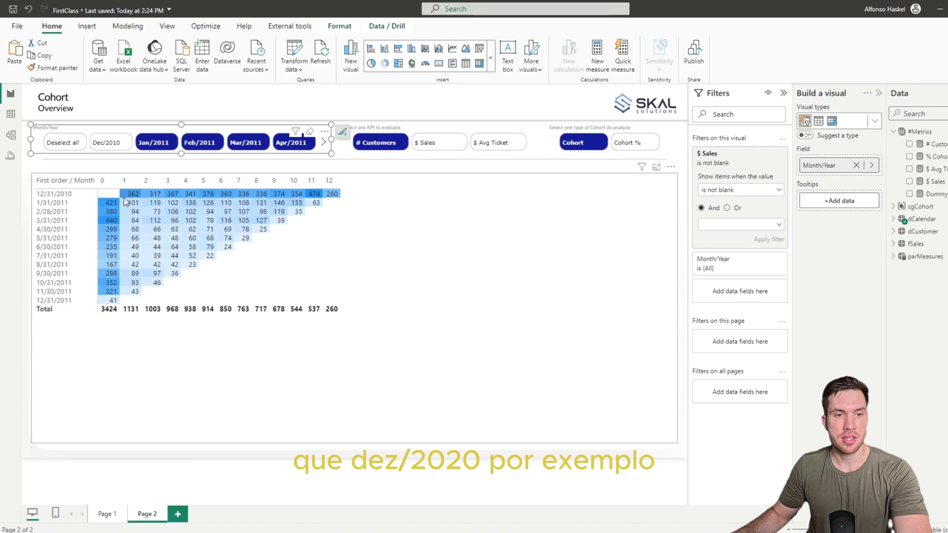
{"action": "left_click", "coordinate": [75, 193]}
{"action": "left_click", "coordinate": [76, 193]}
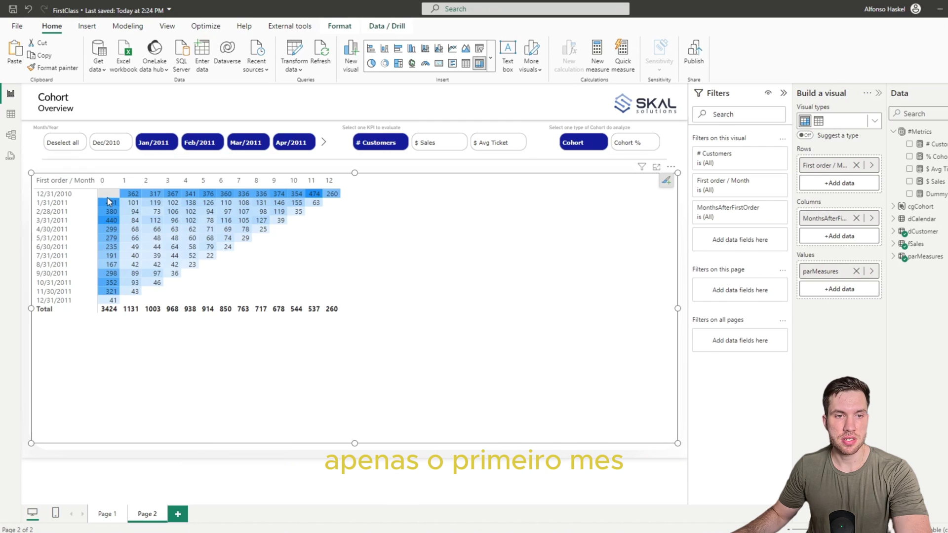
- Toggle Jan/2011 off and on, then reselect both Jan/2011 and Dec/2010
{"action": "left_click", "coordinate": [155, 148]}
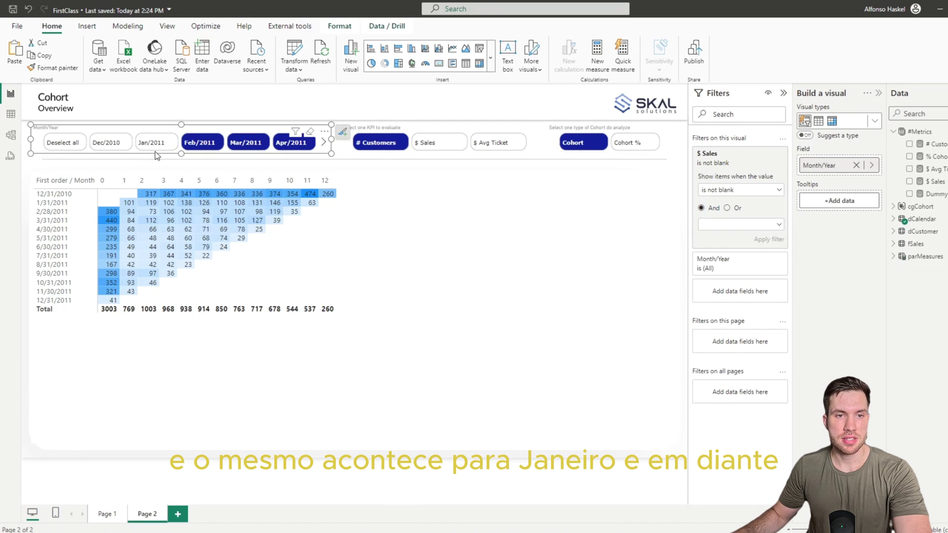
{"action": "left_click", "coordinate": [167, 148]}
{"action": "left_click", "coordinate": [167, 148]}
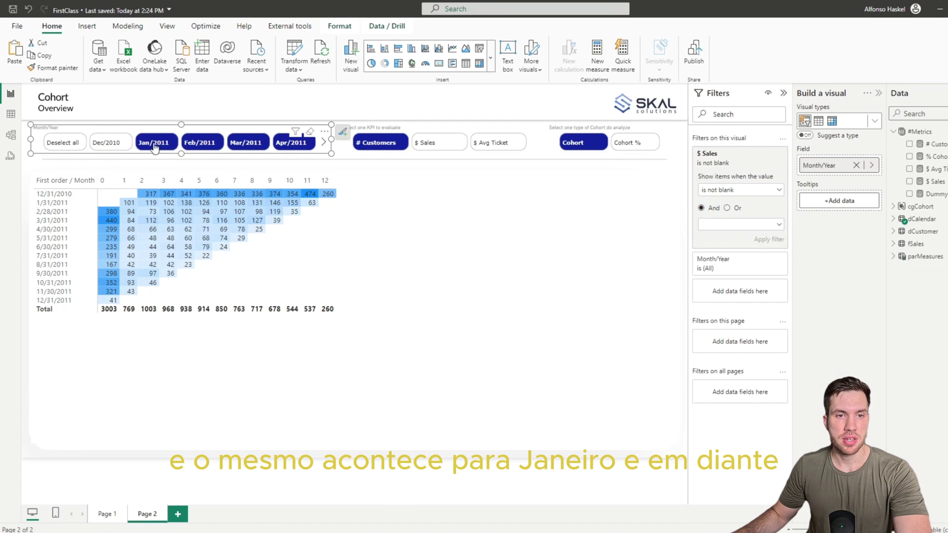
{"action": "left_click", "coordinate": [173, 148]}
{"action": "left_click", "coordinate": [170, 148]}
{"action": "left_click", "coordinate": [111, 148]}
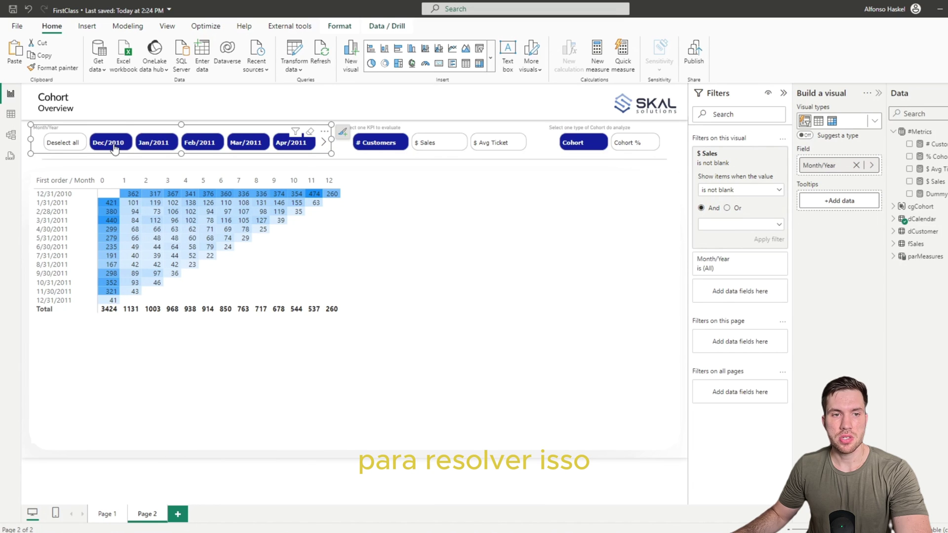
- In Model view, rearrange the dCalendar, fSales and dCustomer table cards
{"action": "left_click", "coordinate": [123, 105]}
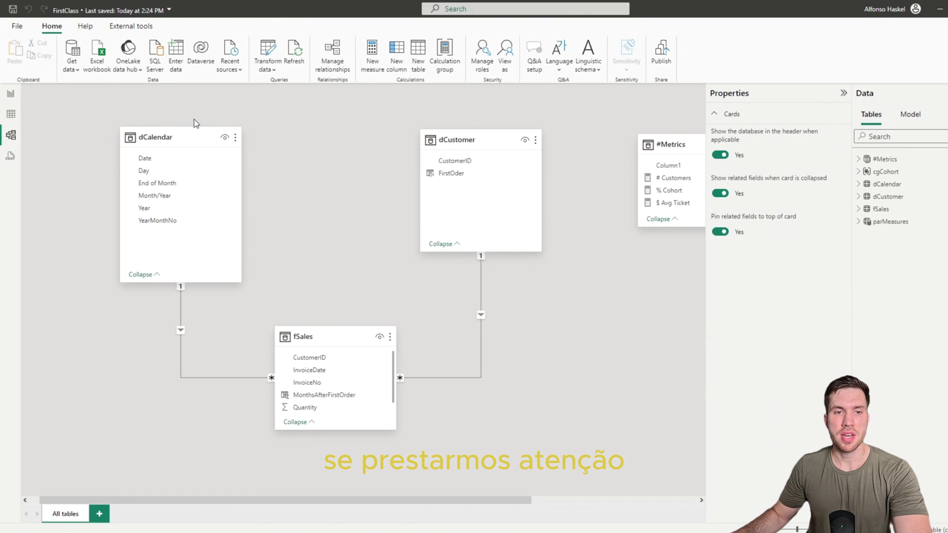
{"action": "left_click_drag", "start_coordinate": [161, 136], "coordinate": [170, 135]}
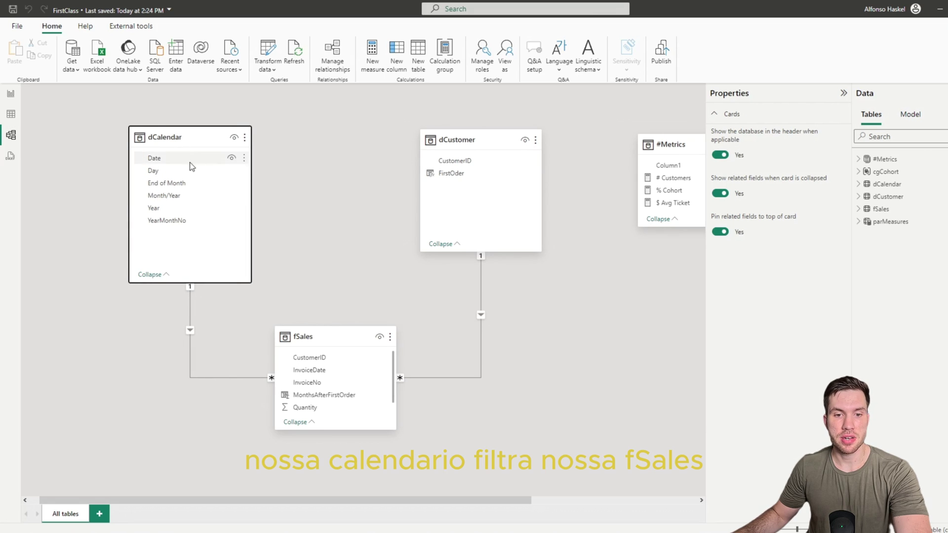
{"action": "left_click_drag", "start_coordinate": [306, 336], "coordinate": [310, 340]}
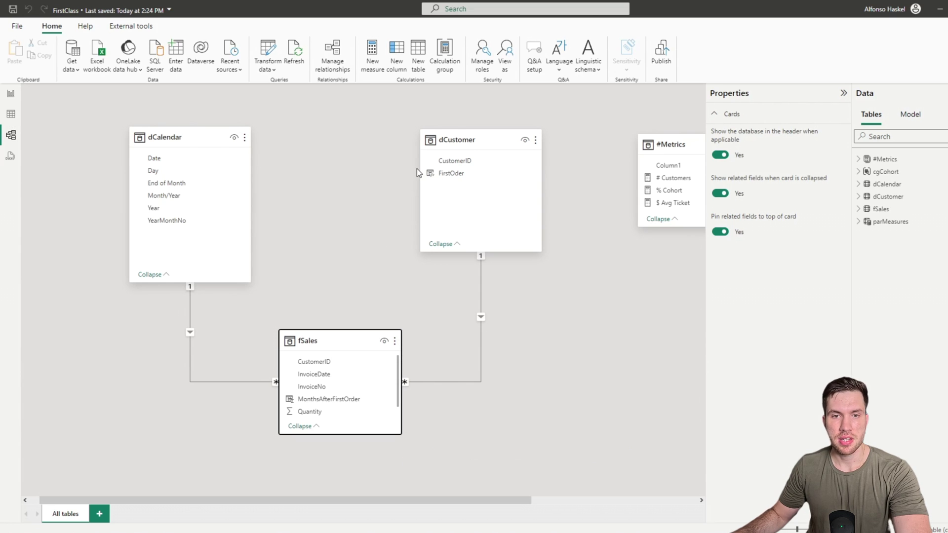
{"action": "left_click_drag", "start_coordinate": [462, 151], "coordinate": [473, 152]}
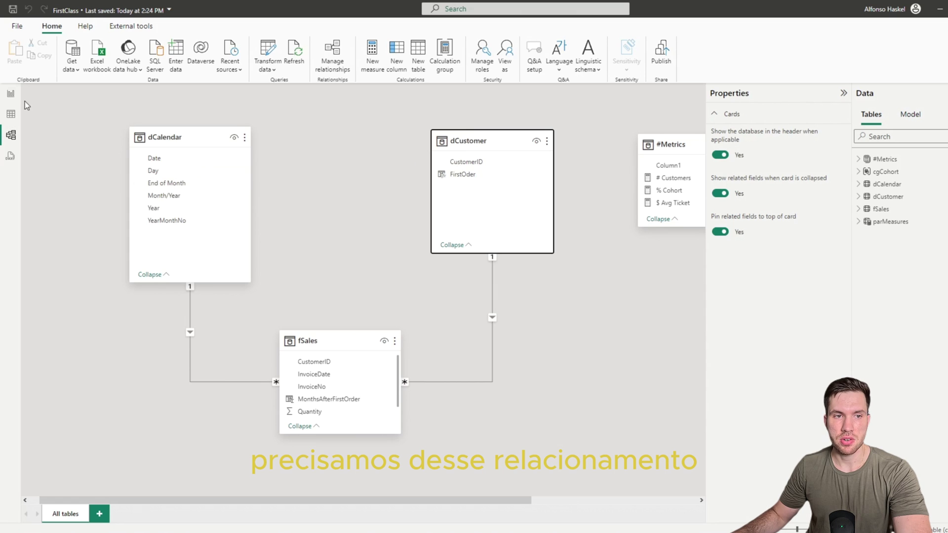
- Link dCustomer FirstOder to dCalendar Date as a many-to-one relationship
{"action": "left_click", "coordinate": [180, 137]}
{"action": "left_click", "coordinate": [10, 94]}
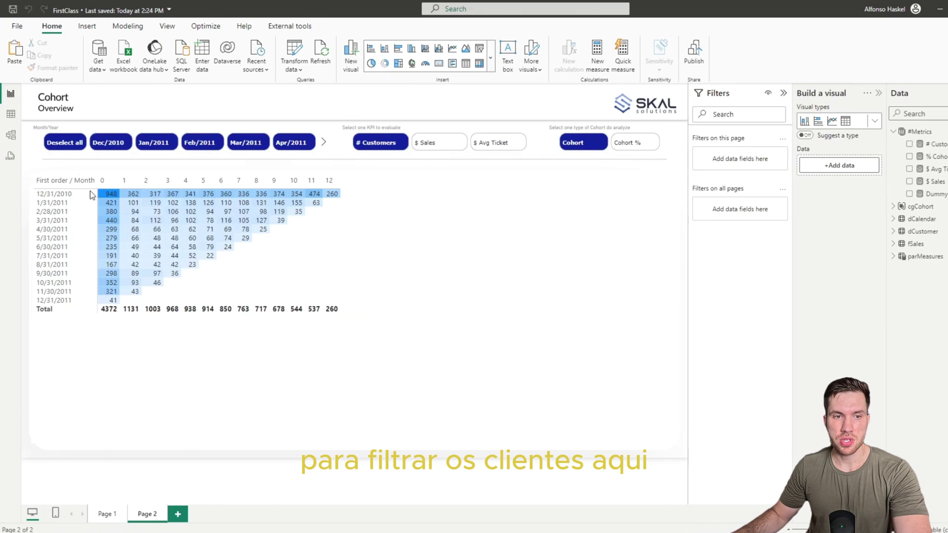
{"action": "left_click", "coordinate": [126, 260]}
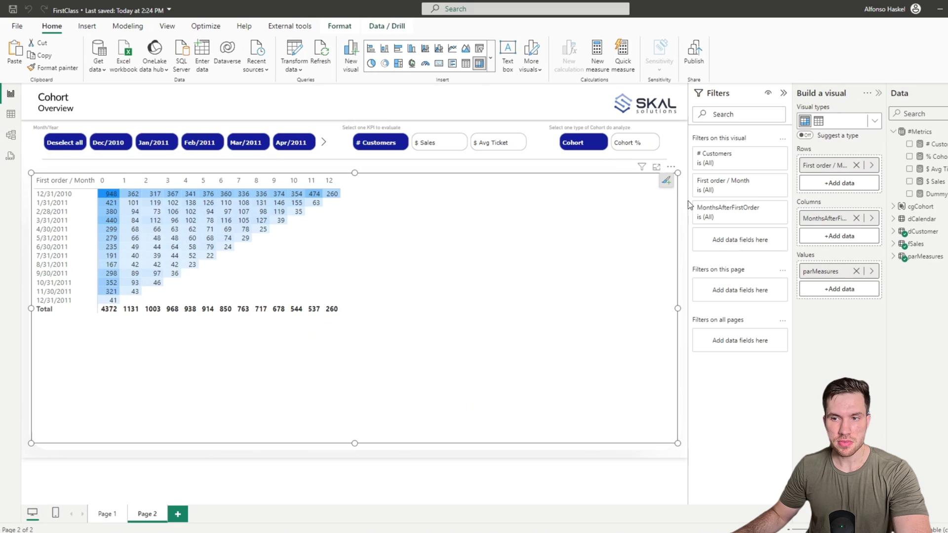
{"action": "mouse_move", "coordinate": [820, 169]}
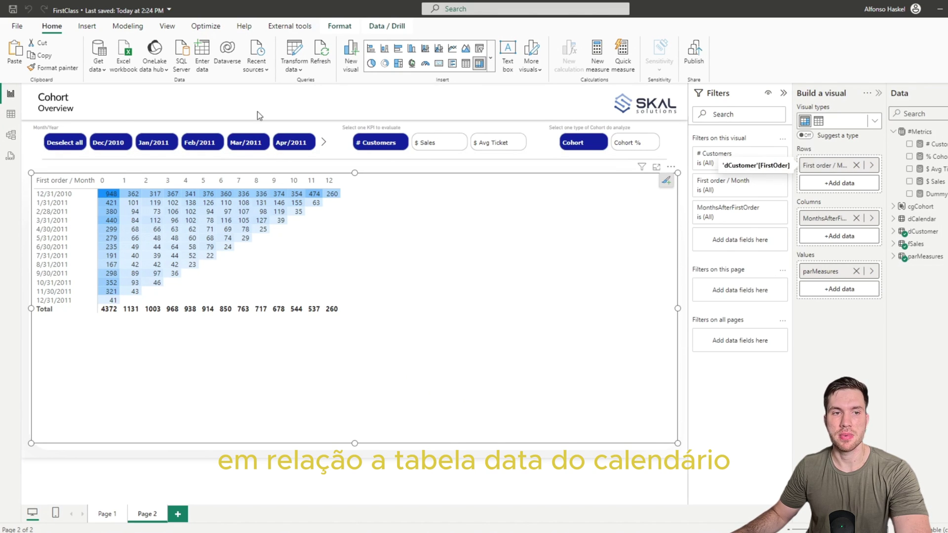
{"action": "left_click", "coordinate": [10, 134]}
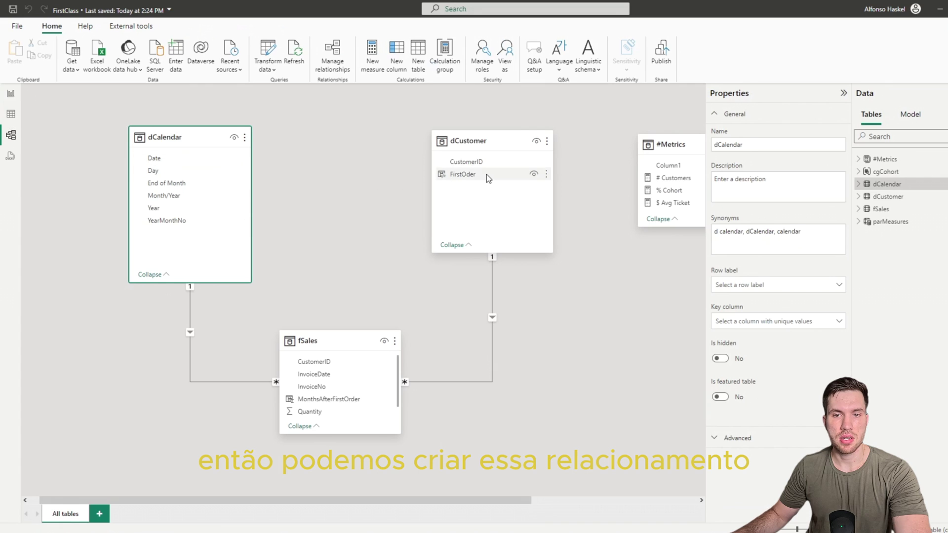
{"action": "left_click_drag", "start_coordinate": [487, 174], "coordinate": [205, 162]}
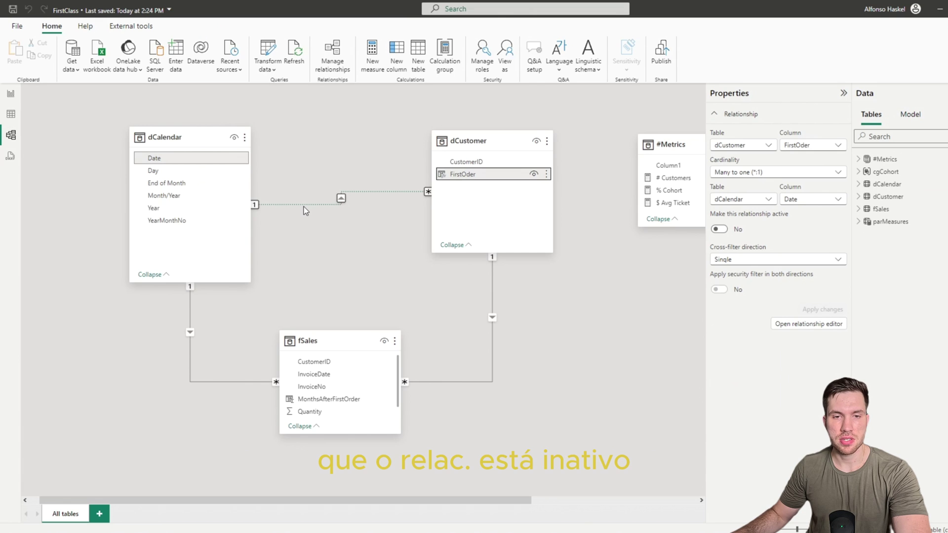
- Keep the dCustomer–dCalendar relationship inactive in Edit relationship and confirm it
{"action": "double_click", "coordinate": [303, 207]}
{"action": "left_click_drag", "start_coordinate": [413, 120], "coordinate": [636, 87]}
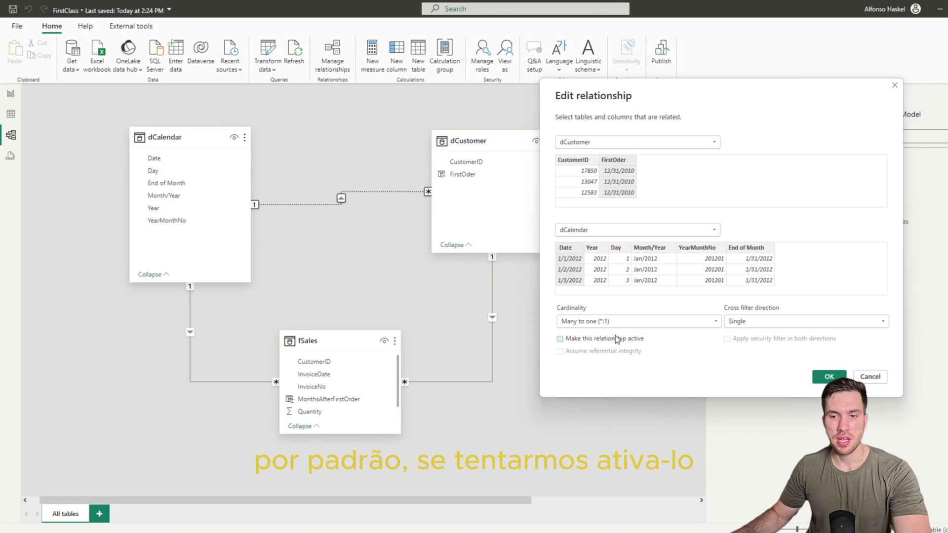
{"action": "left_click", "coordinate": [579, 342]}
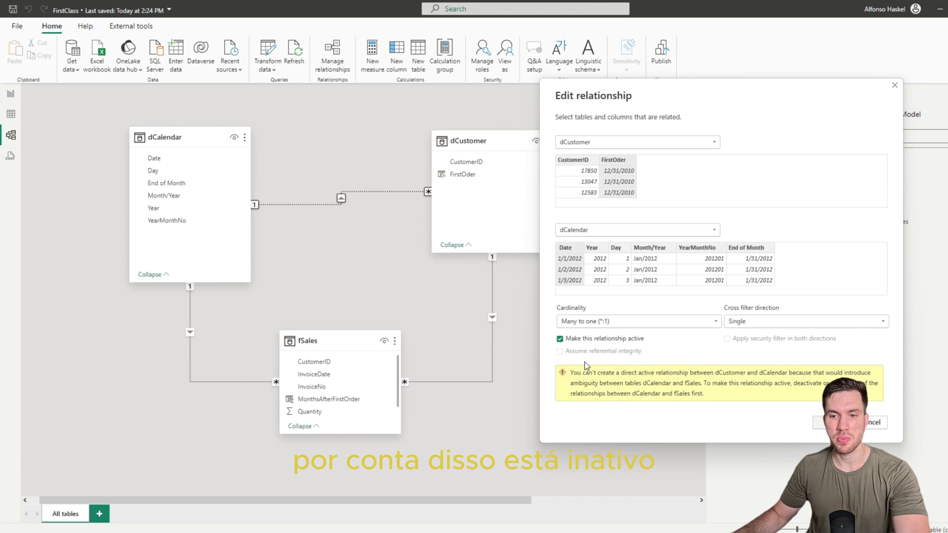
{"action": "left_click", "coordinate": [623, 340]}
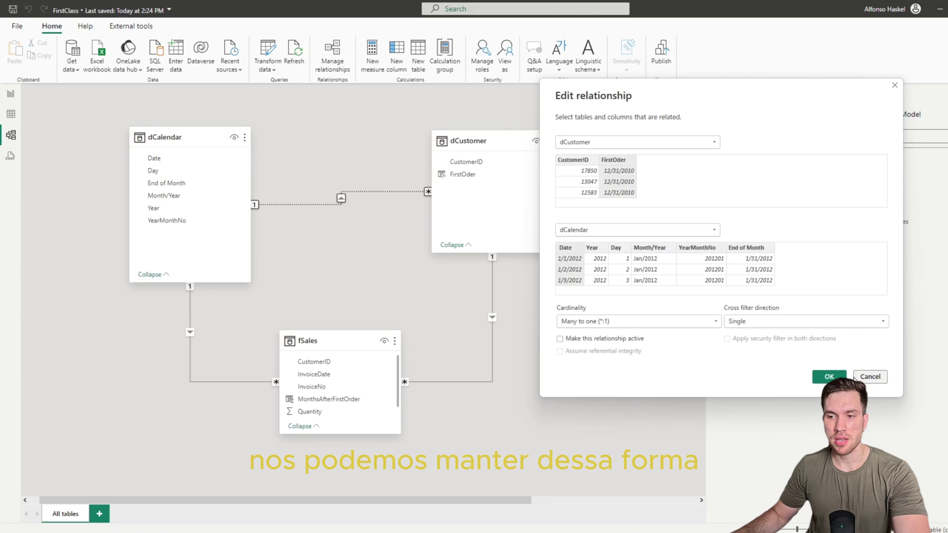
{"action": "left_click", "coordinate": [834, 376]}
{"action": "left_click", "coordinate": [600, 326]}
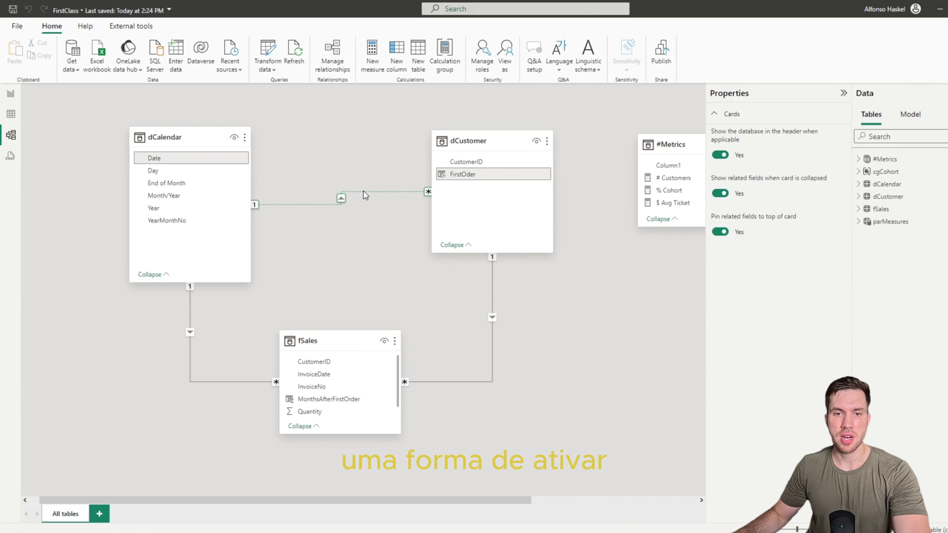
- Create a new calculation group in the semantic model
{"action": "left_click", "coordinate": [917, 114]}
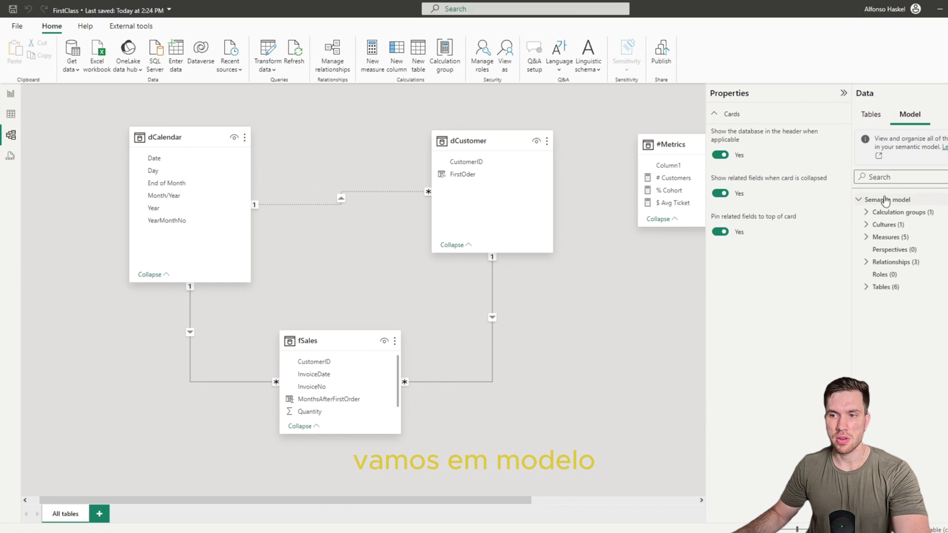
{"action": "left_click", "coordinate": [865, 212]}
{"action": "left_click", "coordinate": [883, 212]}
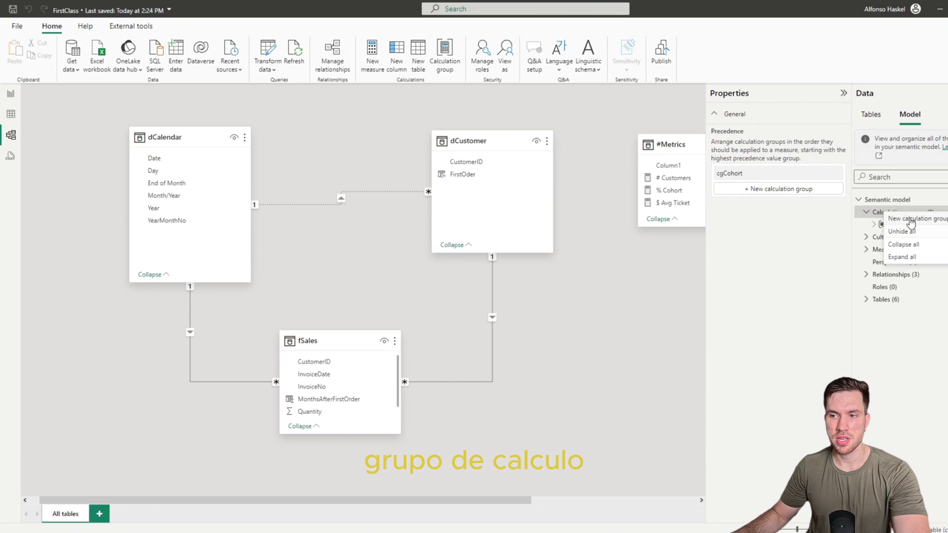
{"action": "left_click", "coordinate": [779, 188]}
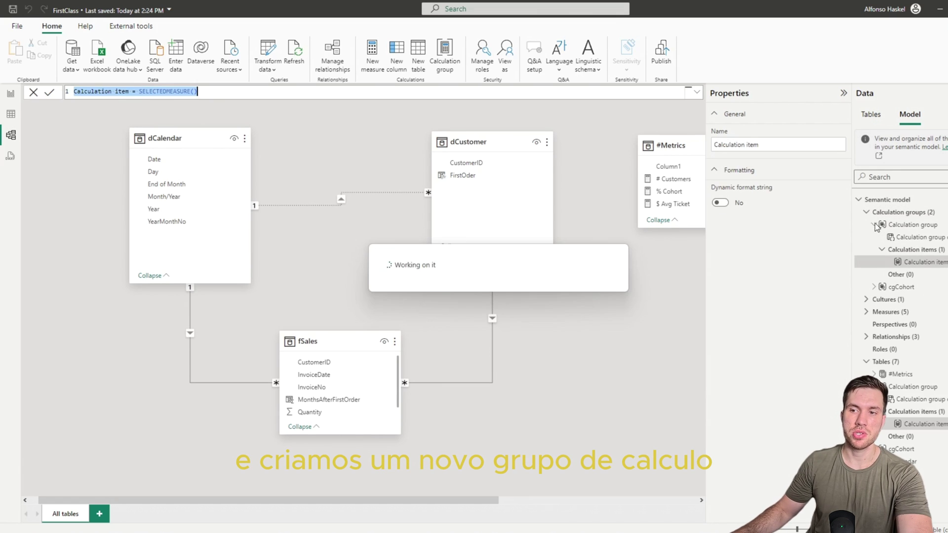
- Replace the calculation item's default name with 'Relationship Custoem'
{"action": "left_click", "coordinate": [132, 91]}
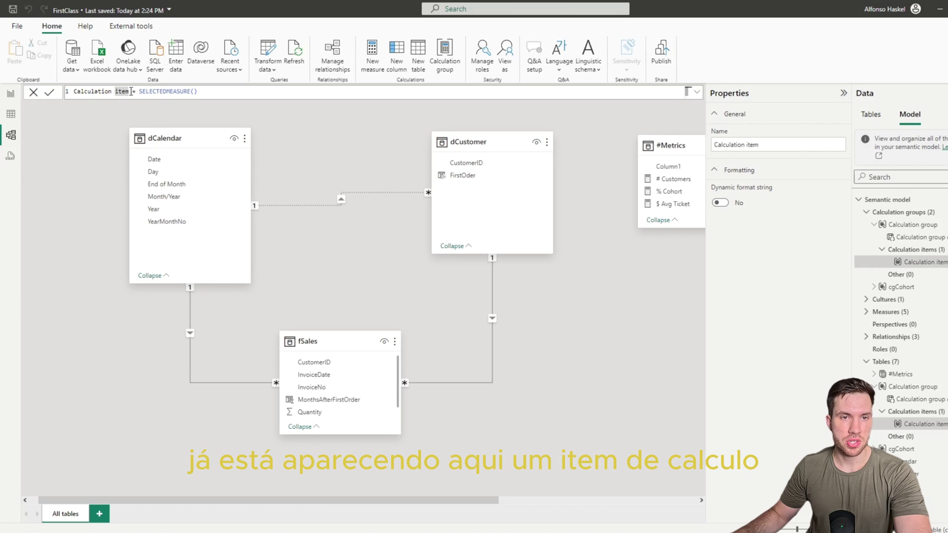
{"action": "left_click", "coordinate": [133, 93]}
{"action": "left_click_drag", "start_coordinate": [131, 92], "coordinate": [71, 94]}
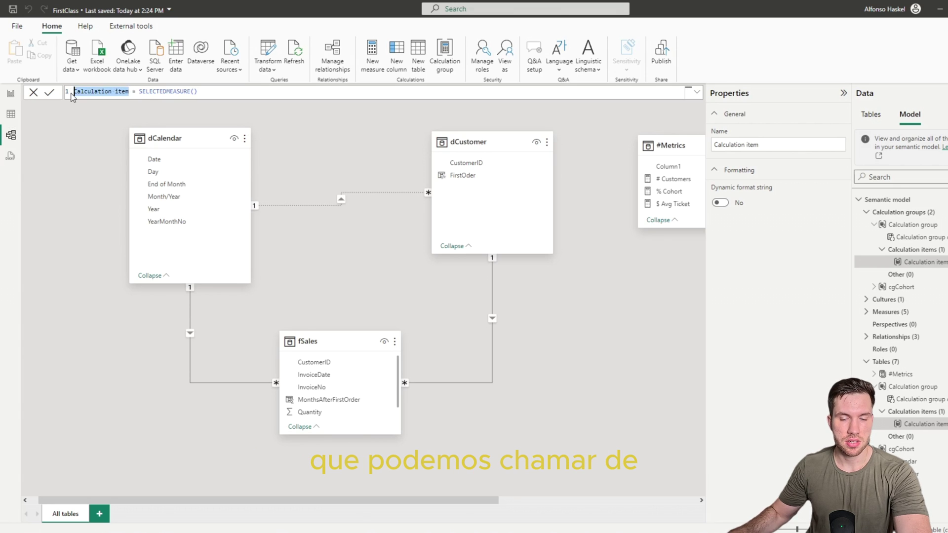
{"action": "type", "text": "Relationsh"}
{"action": "type", "text": "ip Cust"}
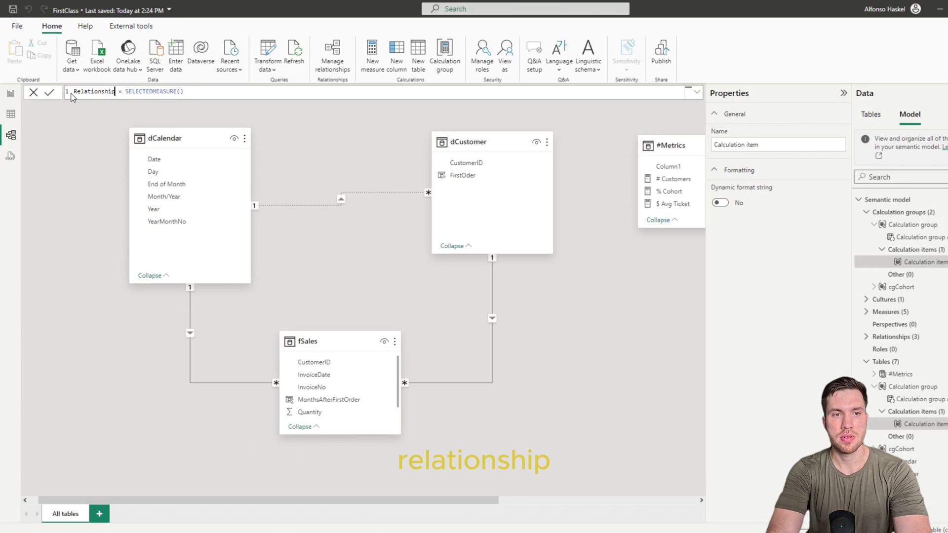
{"action": "type", "text": "oem"}
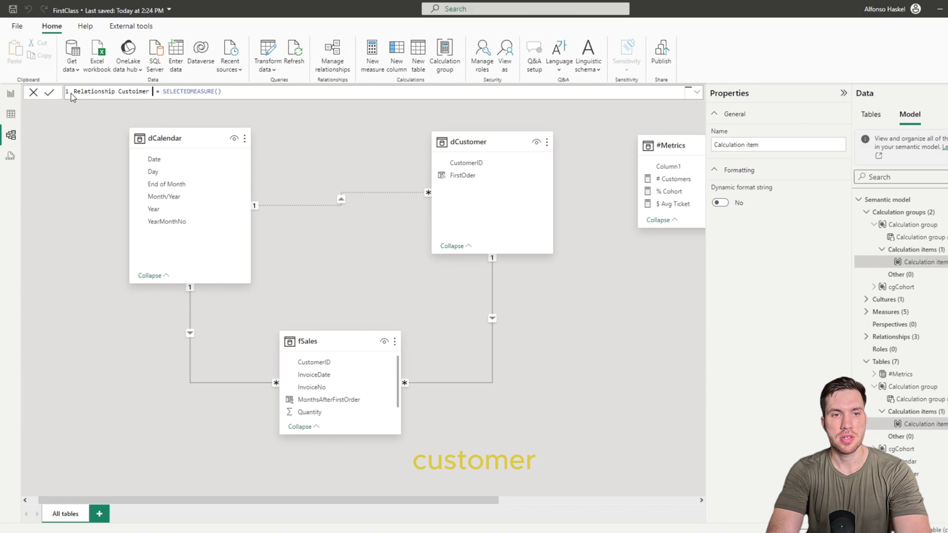
- Correct the name to 'Relationship Customer x Date' and wrap SELECTEDMEASURE() in CALCULATE
{"action": "key", "text": "BackSpace"}
{"action": "key", "text": "BackSpace"}
{"action": "type", "text": "mer x Date"}
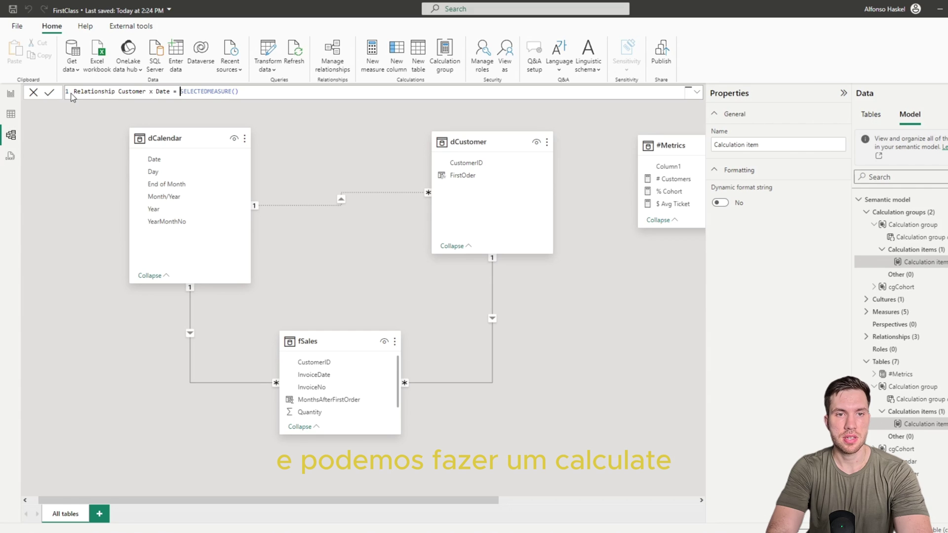
{"action": "key", "text": "shift+Return"}
{"action": "type", "text": "CALCULATE("}
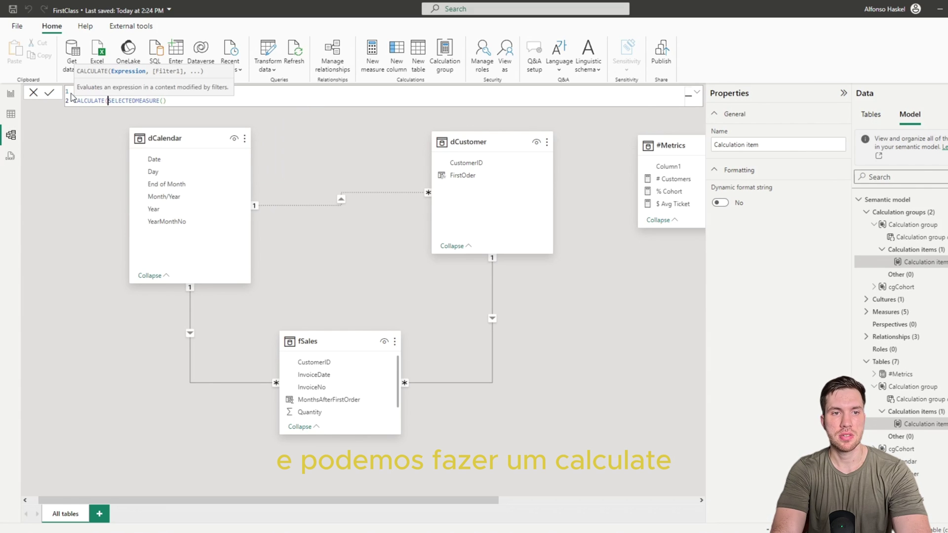
{"action": "key", "text": "shift+Return"}
{"action": "key", "text": "End"}
{"action": "type", "text": ","}
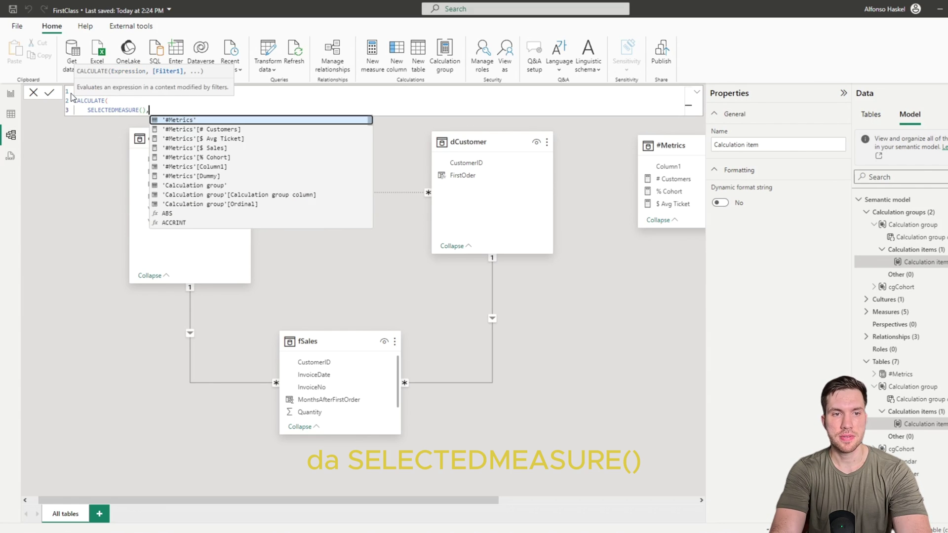
{"action": "key", "text": "shift+Return"}
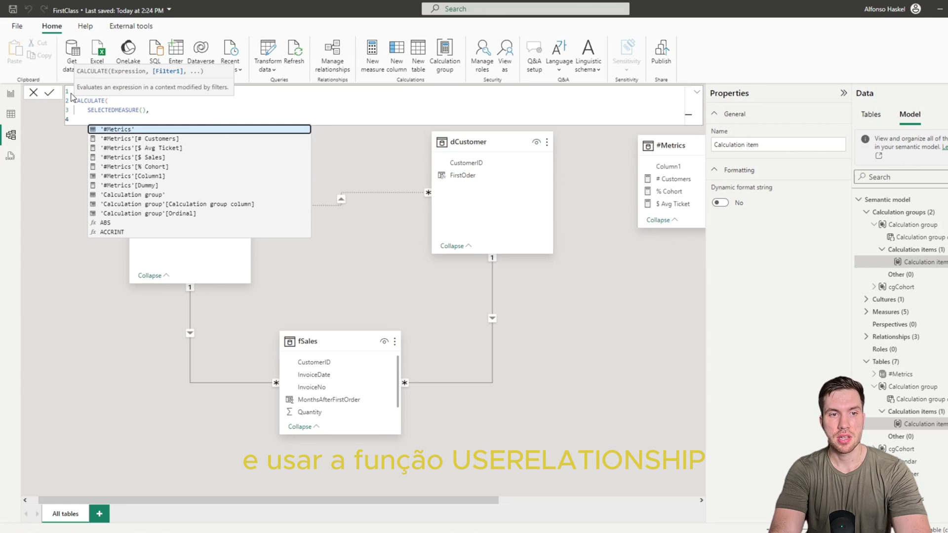
- Add USERELATIONSHIP(dCalendar[Date], dCustomer[FirstOder]) as the filter argument and commit the formula
{"action": "type", "text": "USE"}
{"action": "key", "text": "Down"}
{"action": "key", "text": "Tab"}
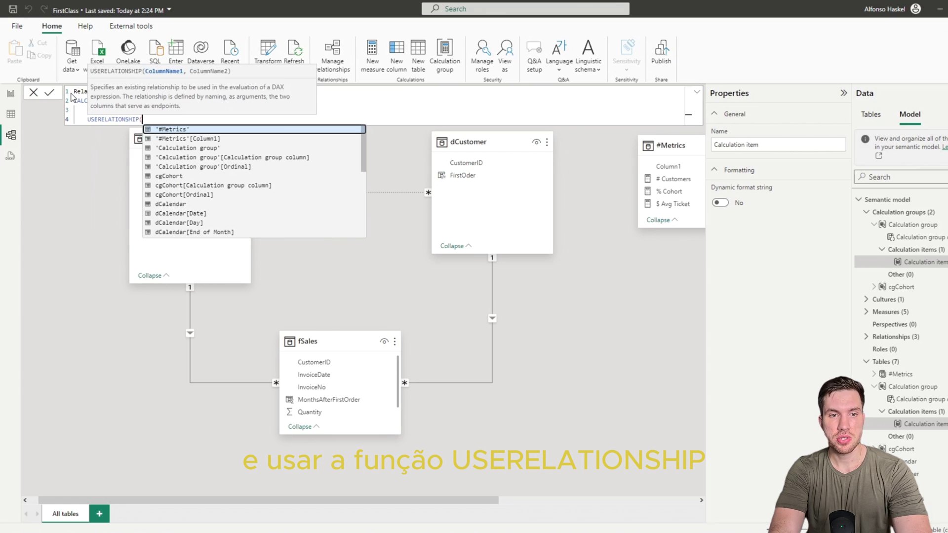
{"action": "type", "text": "date"}
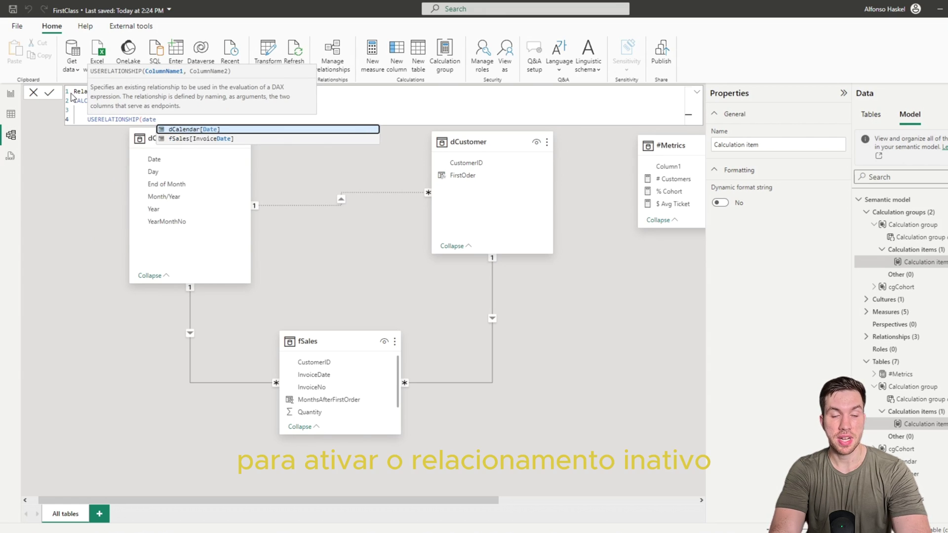
{"action": "key", "text": "Tab"}
{"action": "type", "text": ","}
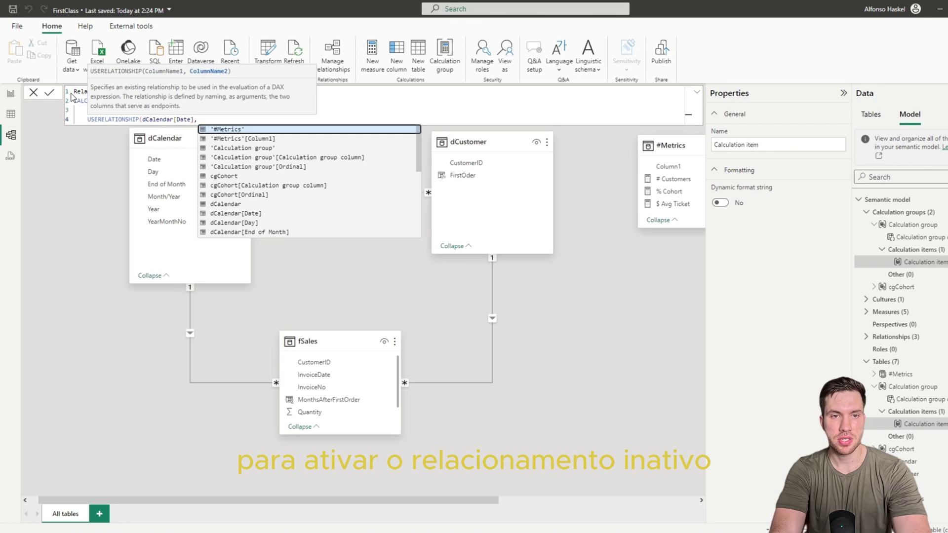
{"action": "type", "text": "fir"}
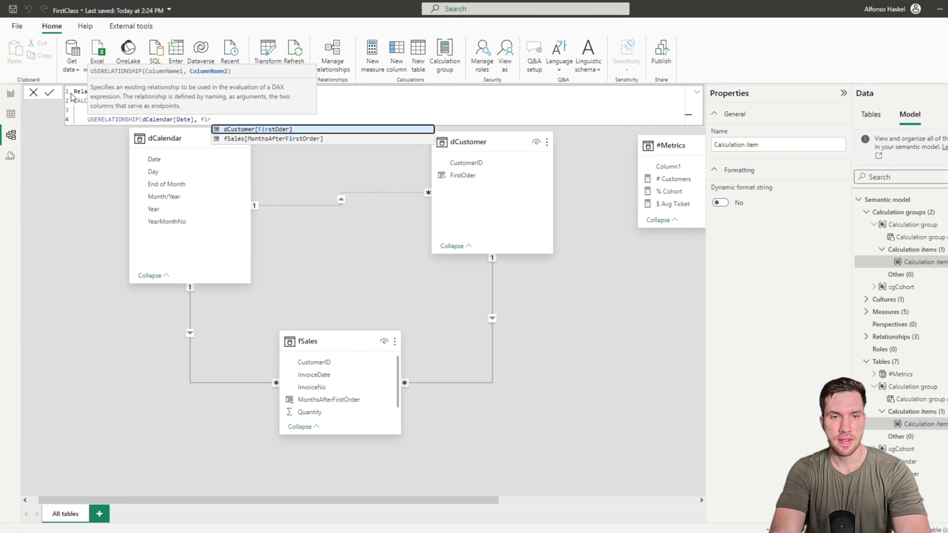
{"action": "key", "text": "Tab"}
{"action": "type", "text": ")"}
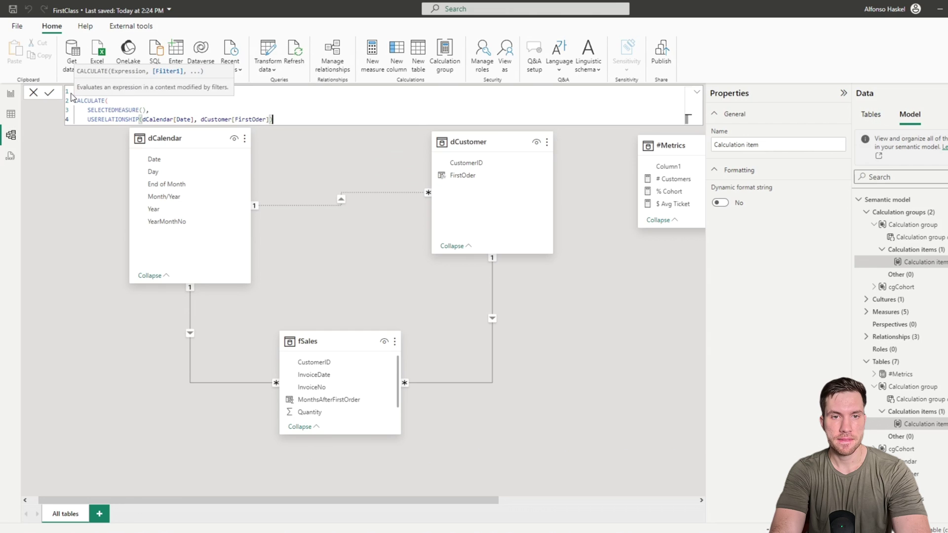
{"action": "key", "text": "Return"}
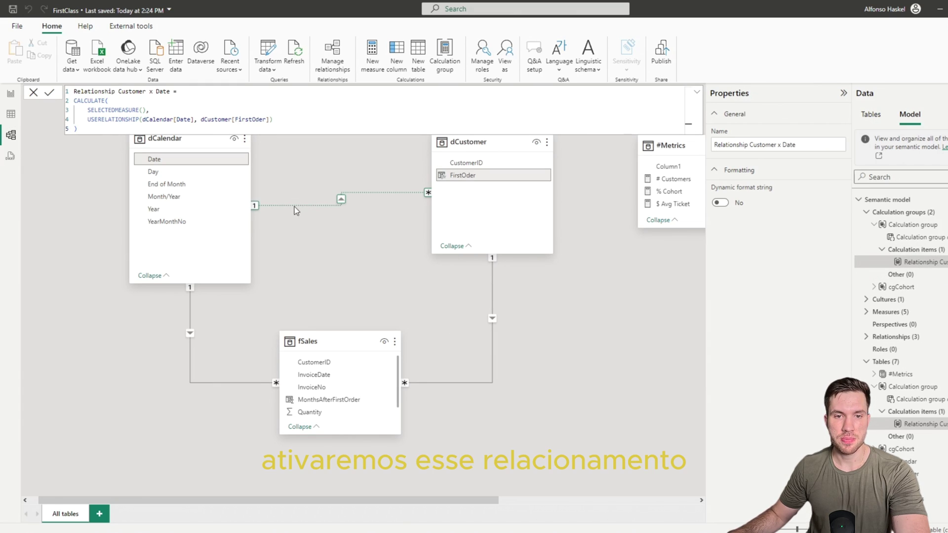
{"action": "key", "text": "ctrl+a"}
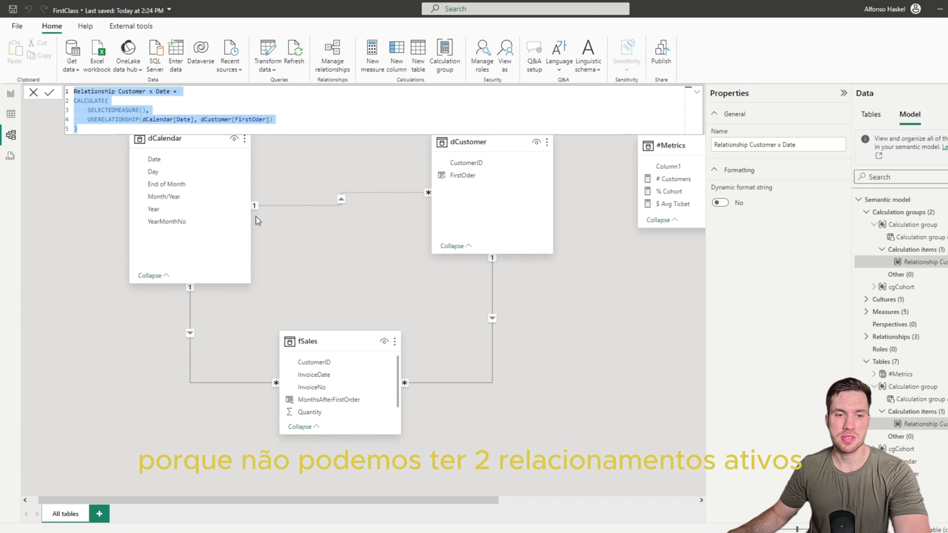
- Add the Relationship Customer x Date calculation item as a filter on the cohort matrix
{"action": "left_click", "coordinate": [600, 203]}
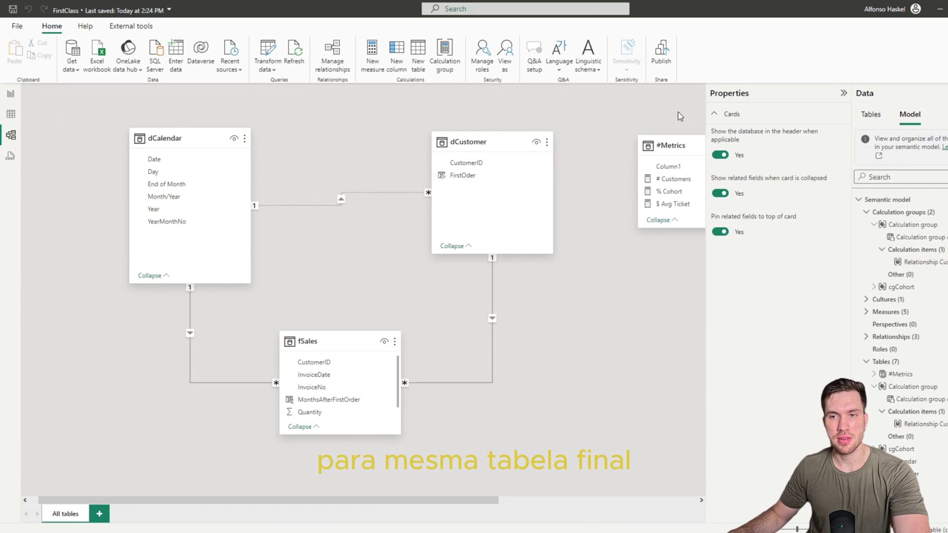
{"action": "left_click", "coordinate": [837, 94]}
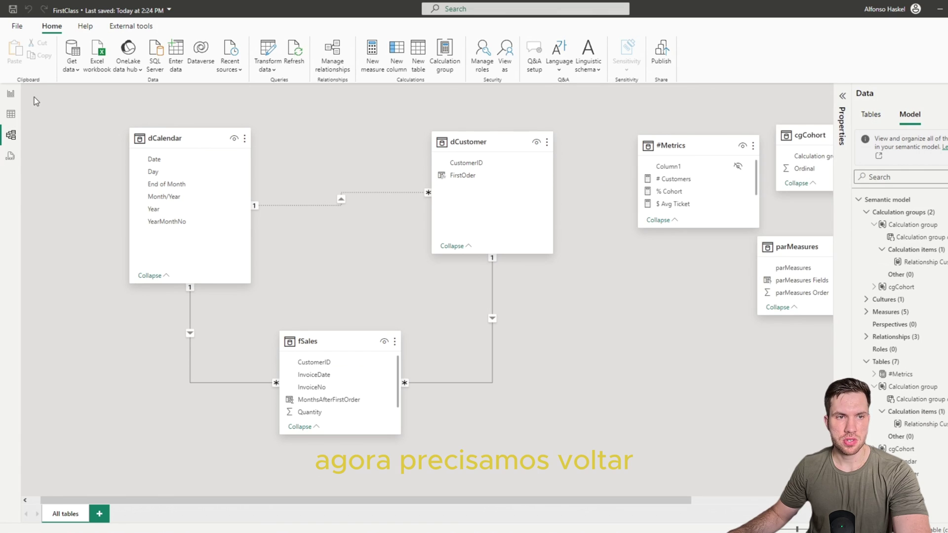
{"action": "left_click", "coordinate": [11, 93]}
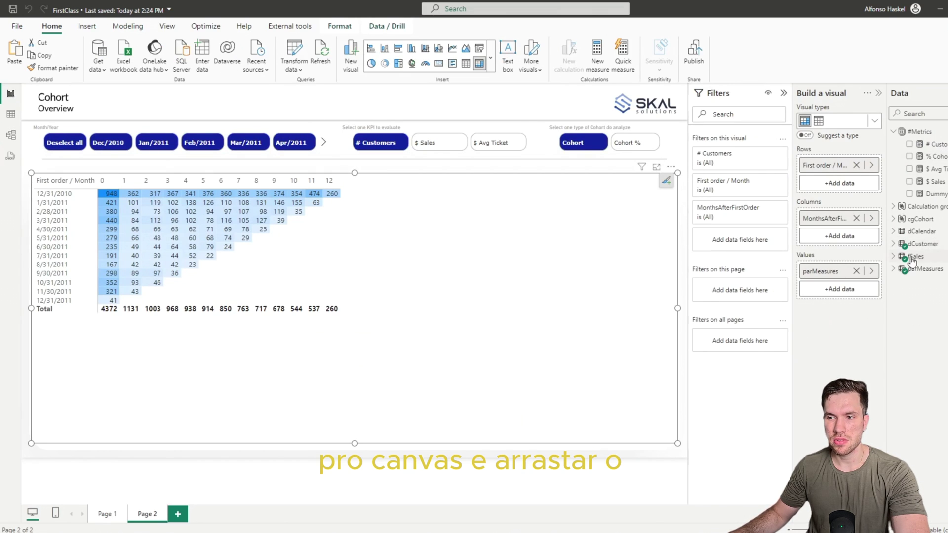
{"action": "left_click", "coordinate": [892, 206]}
{"action": "left_click_drag", "start_coordinate": [924, 219], "coordinate": [745, 240]}
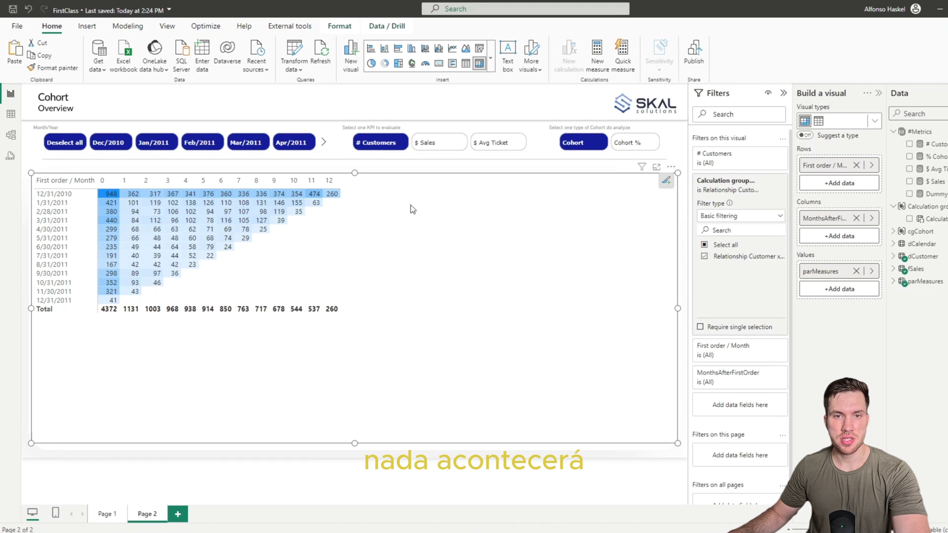
{"action": "left_click", "coordinate": [117, 148]}
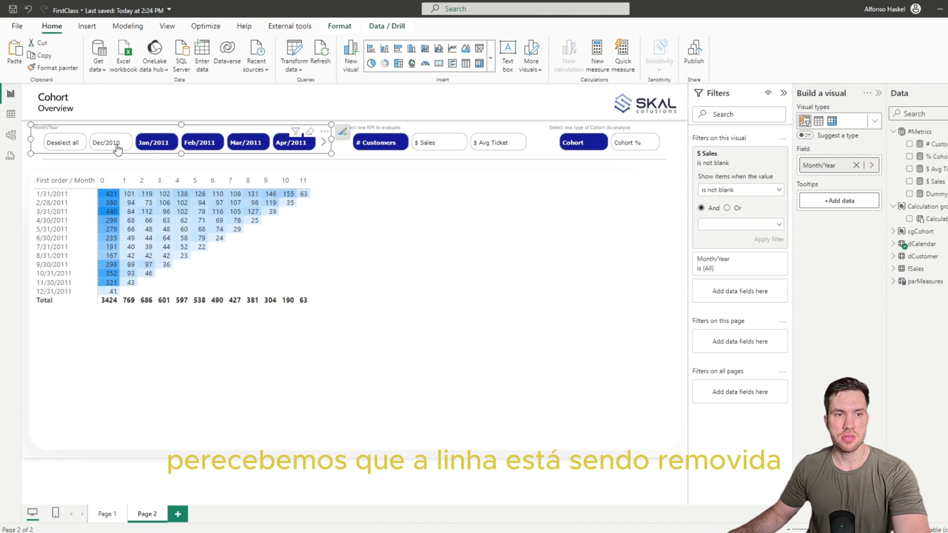
{"action": "left_click", "coordinate": [118, 147]}
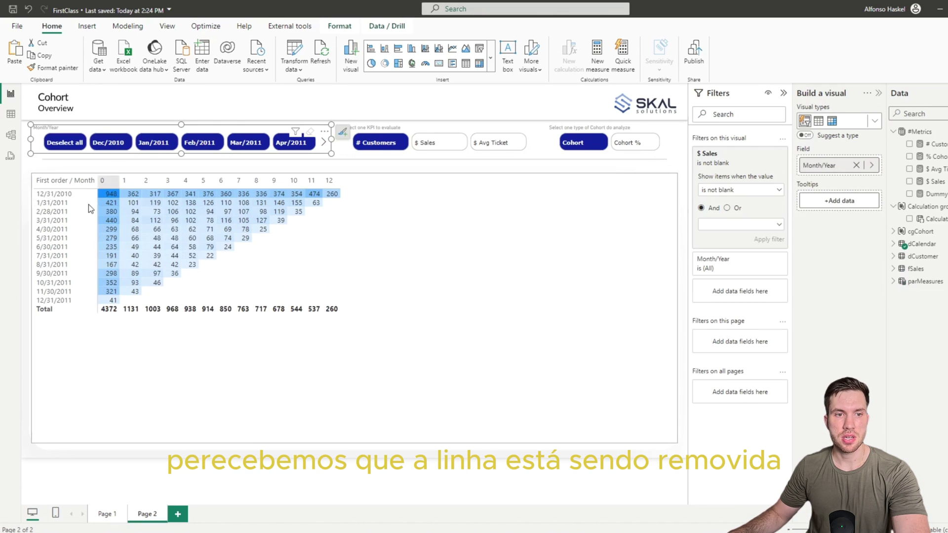
{"action": "left_click", "coordinate": [105, 147]}
{"action": "left_click", "coordinate": [105, 146]}
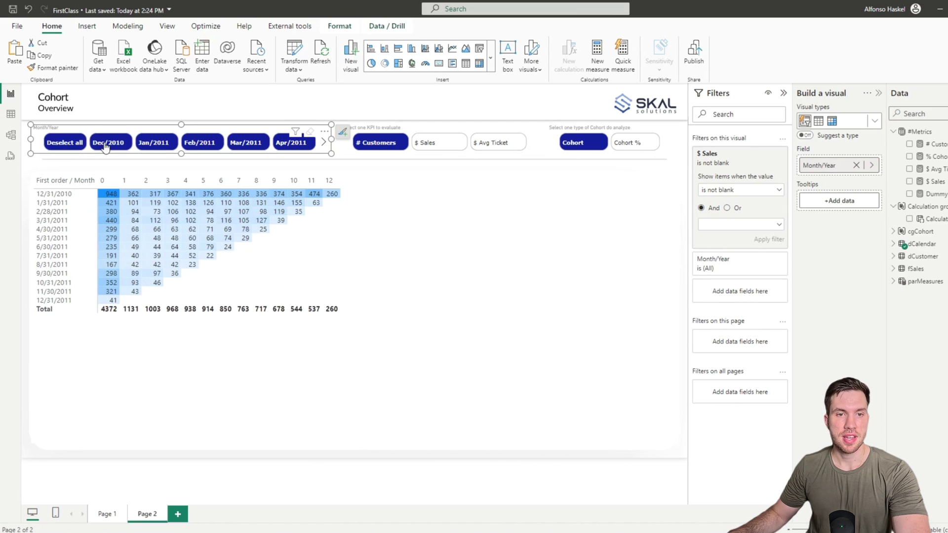
{"action": "left_click", "coordinate": [312, 98]}
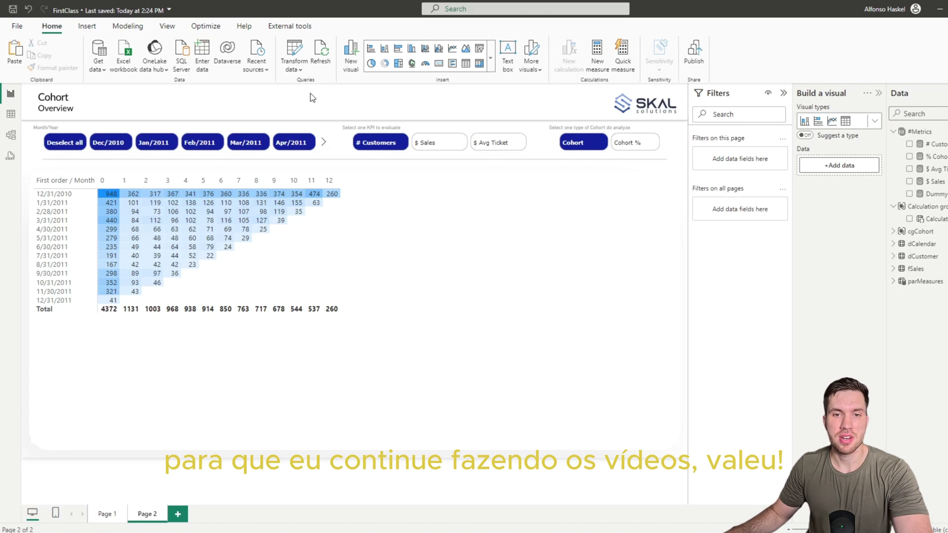
{"action": "left_click", "coordinate": [381, 128]}
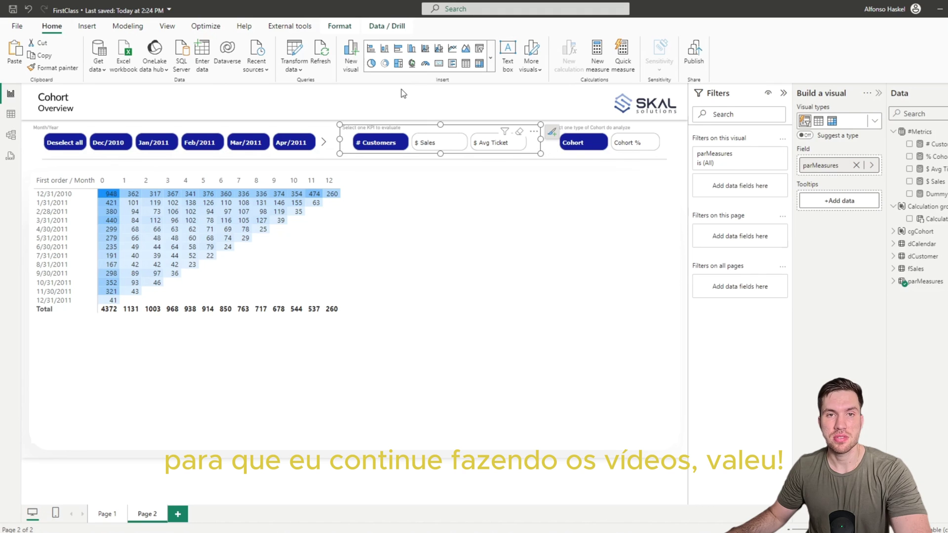